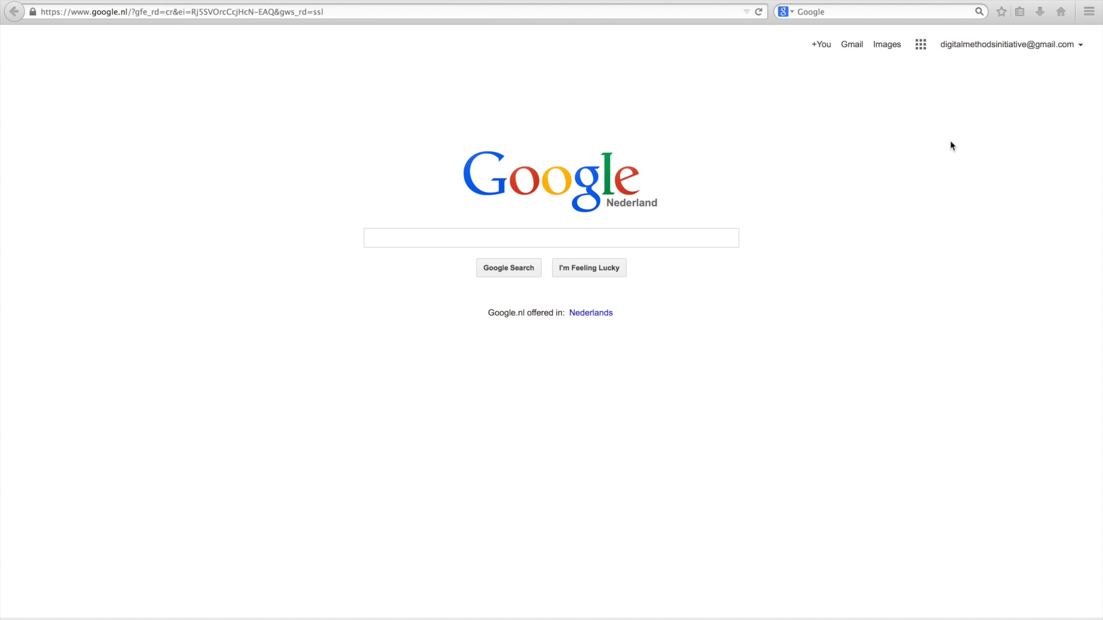
Sign out of the Google account and load google.com/history/optout.
{"action": "left_click", "coordinate": [1033, 47]}
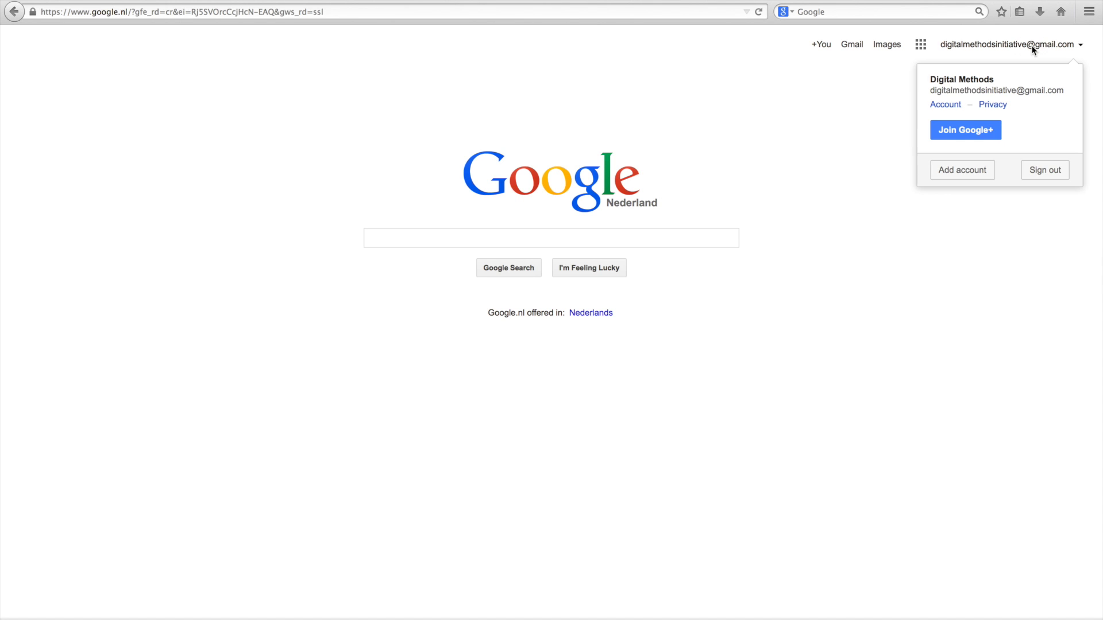
{"action": "left_click", "coordinate": [1038, 171]}
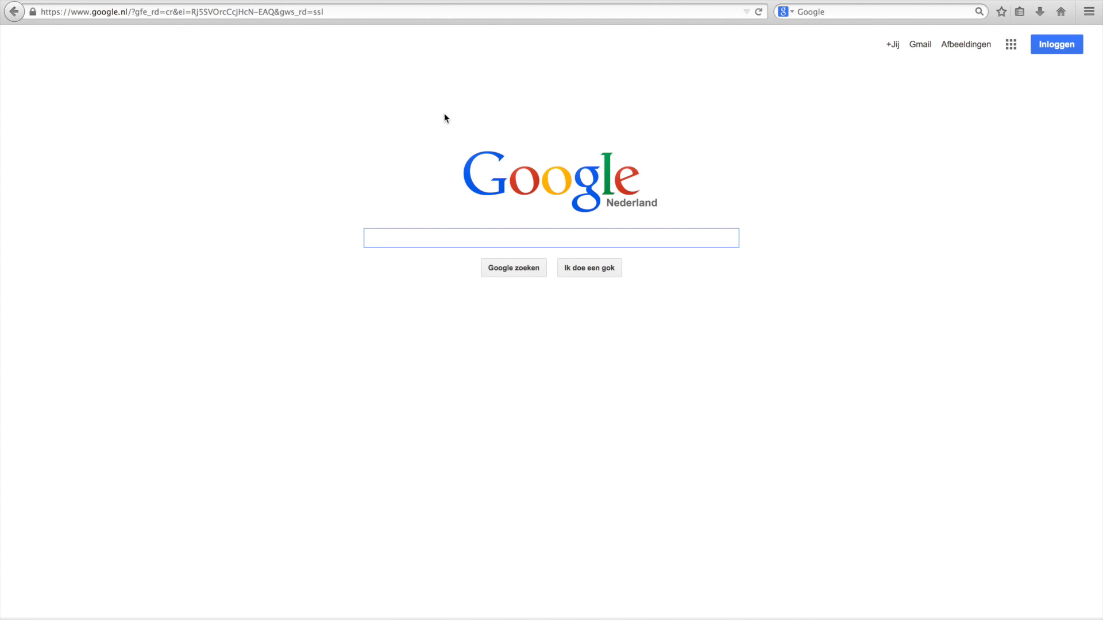
{"action": "left_click", "coordinate": [307, 14]}
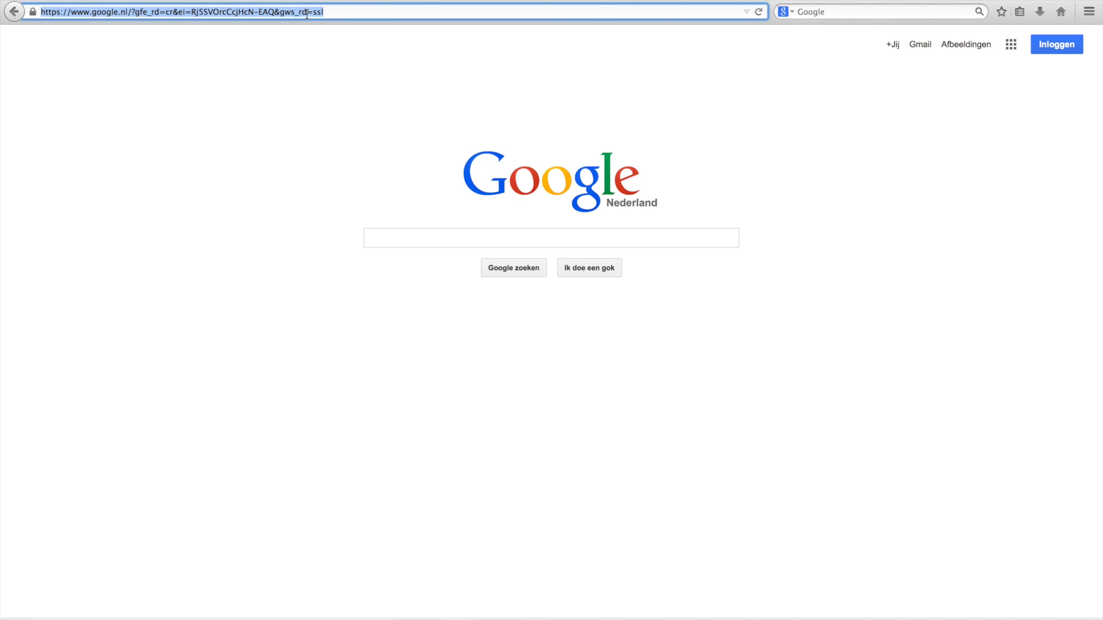
{"action": "type", "text": "googl"}
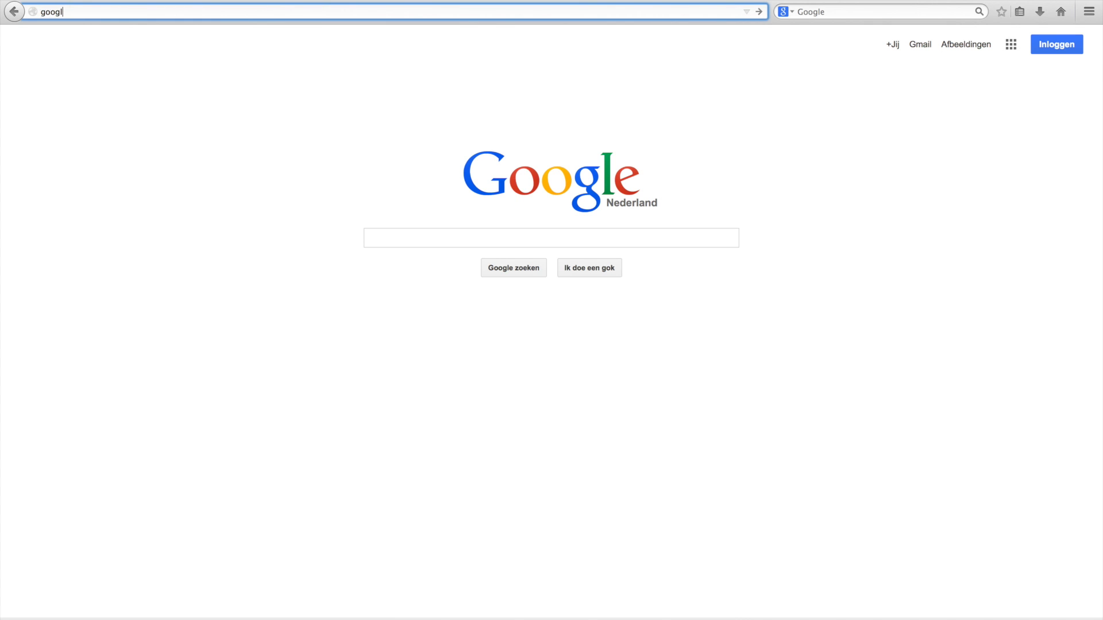
{"action": "type", "text": "e.cm"}
{"action": "key", "text": "BackSpace"}
{"action": "type", "text": "o"}
{"action": "type", "text": "m/histo"}
{"action": "type", "text": "ry/opt"}
{"action": "type", "text": "out"}
{"action": "key", "text": "Return"}
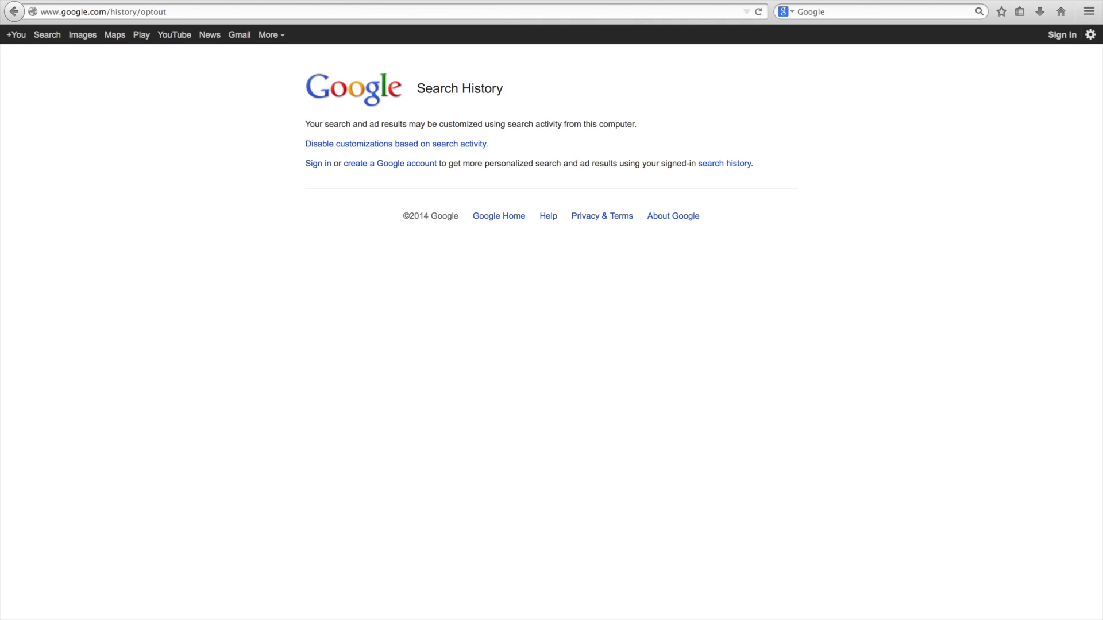
Choose 'Disable customizations based on search activity' on the history page.
{"action": "left_click", "coordinate": [343, 145]}
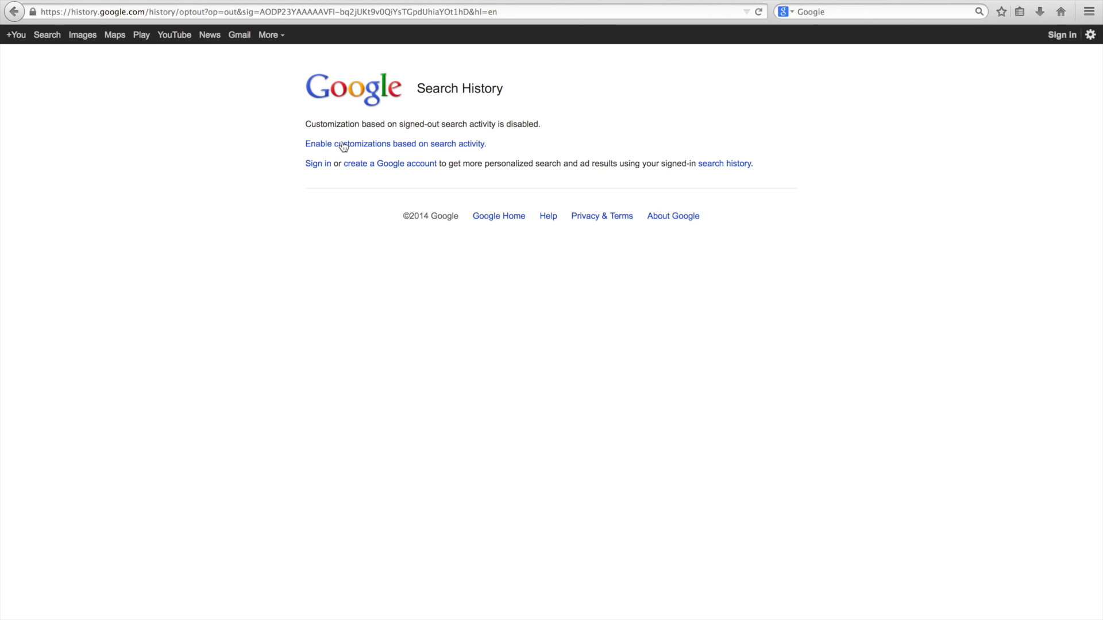
Load google.co.uk from the address bar.
{"action": "left_click", "coordinate": [243, 12]}
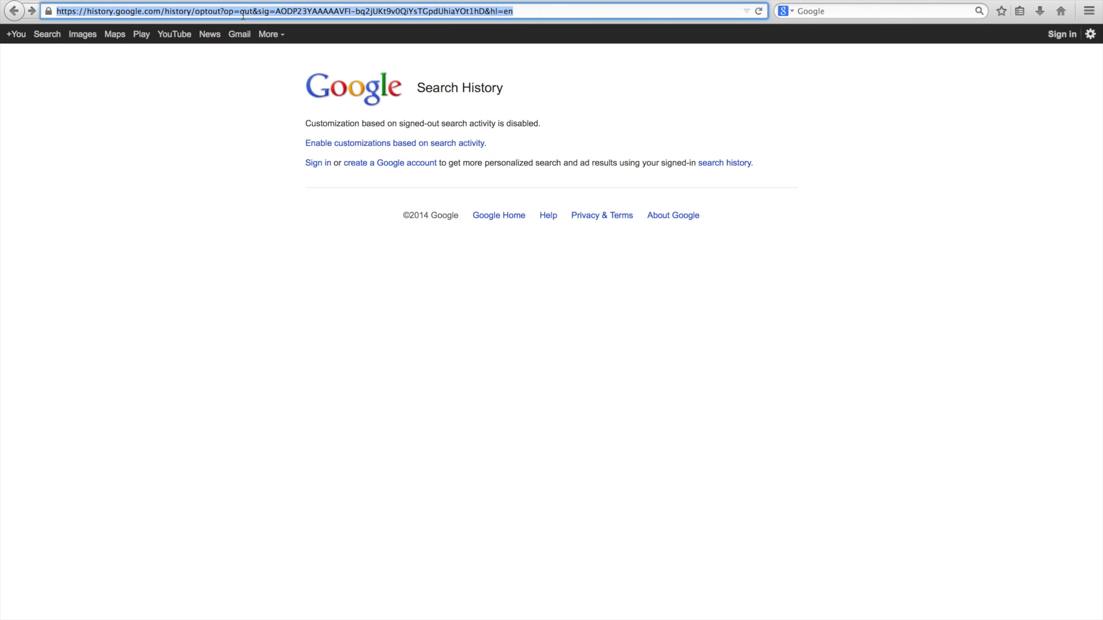
{"action": "type", "text": "google.c"}
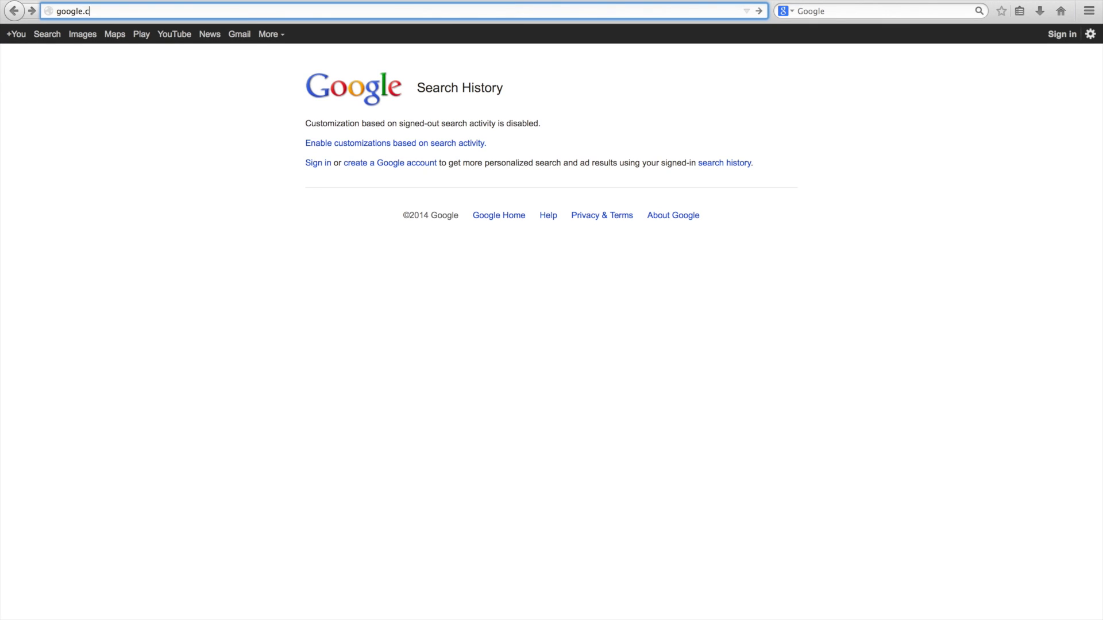
{"action": "type", "text": "o.uk"}
{"action": "key", "text": "Return"}
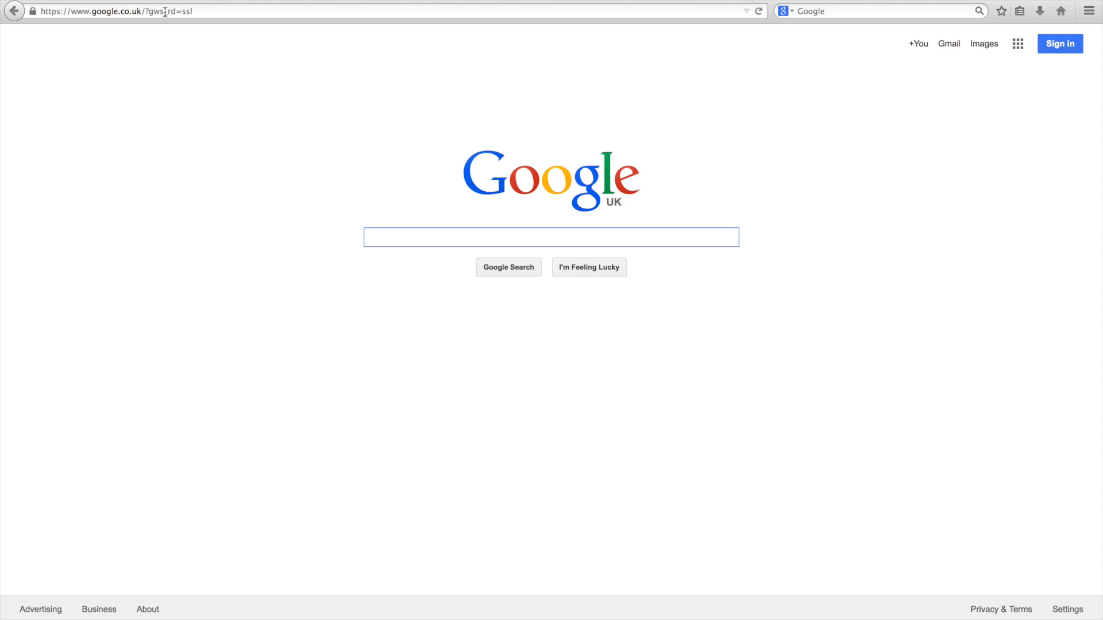
{"action": "type", "text": "\""}
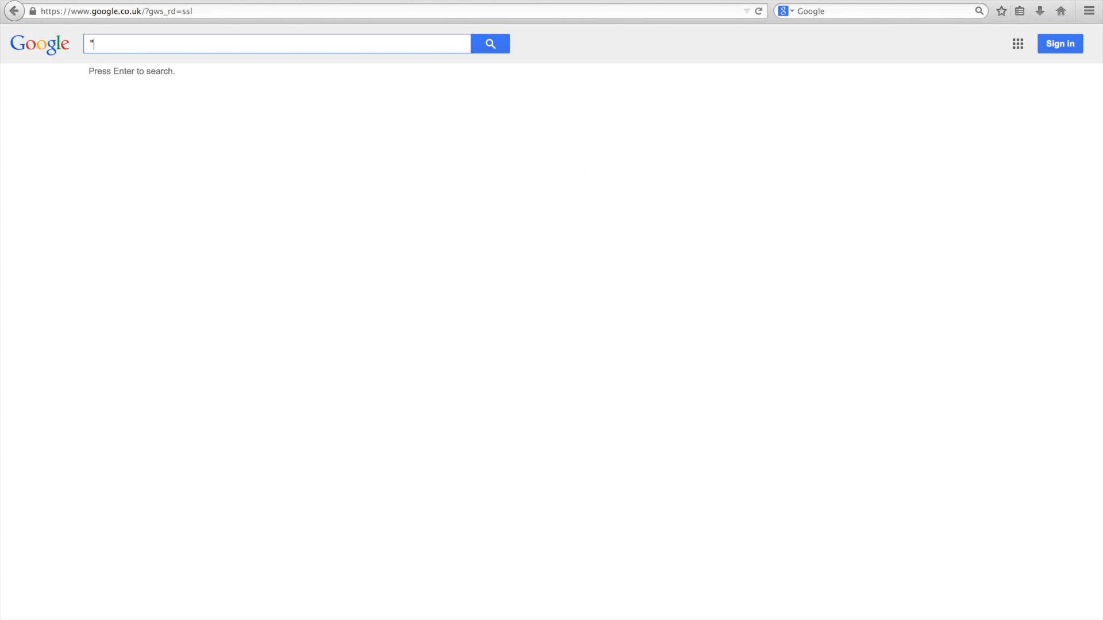
{"action": "type", "text": "right\""}
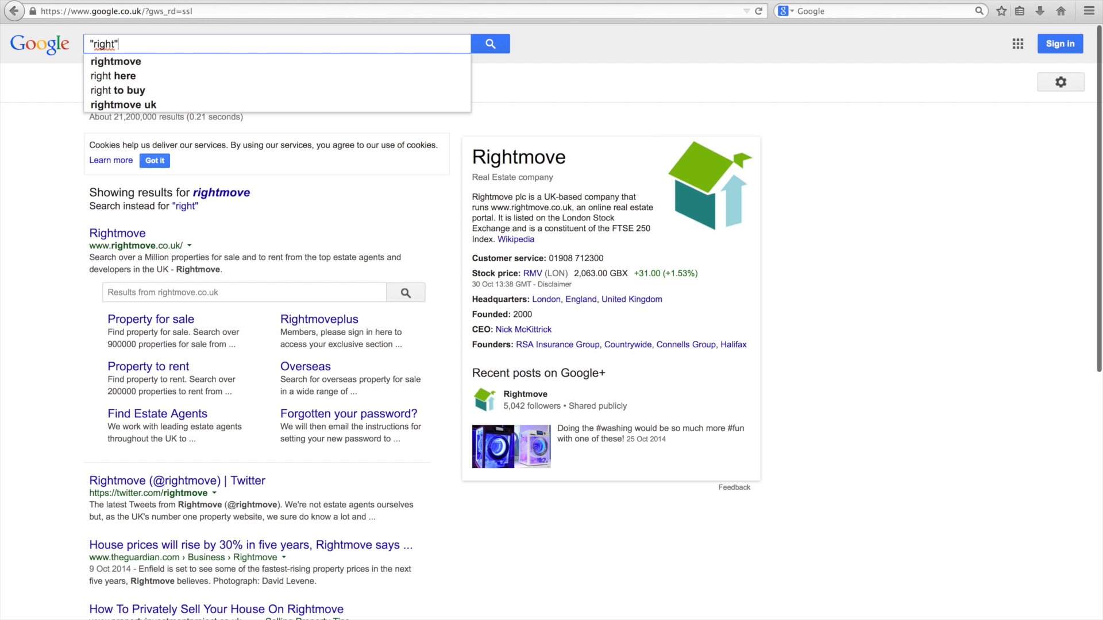
Search for "right" and set Search tools' Search near location to London.
{"action": "key", "text": "Return"}
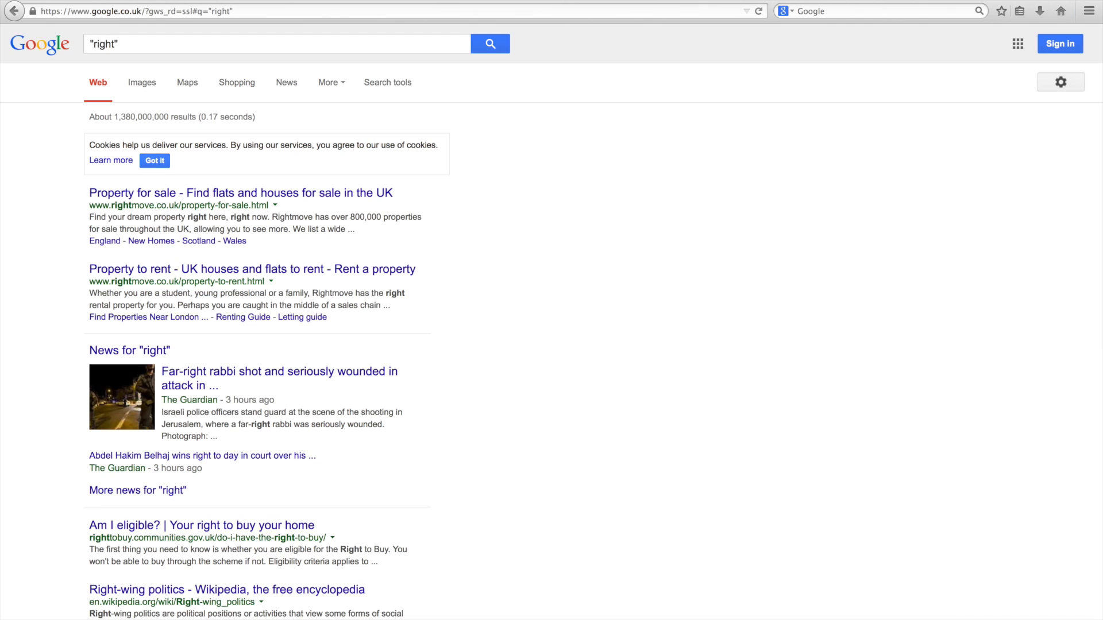
{"action": "left_click", "coordinate": [399, 84]}
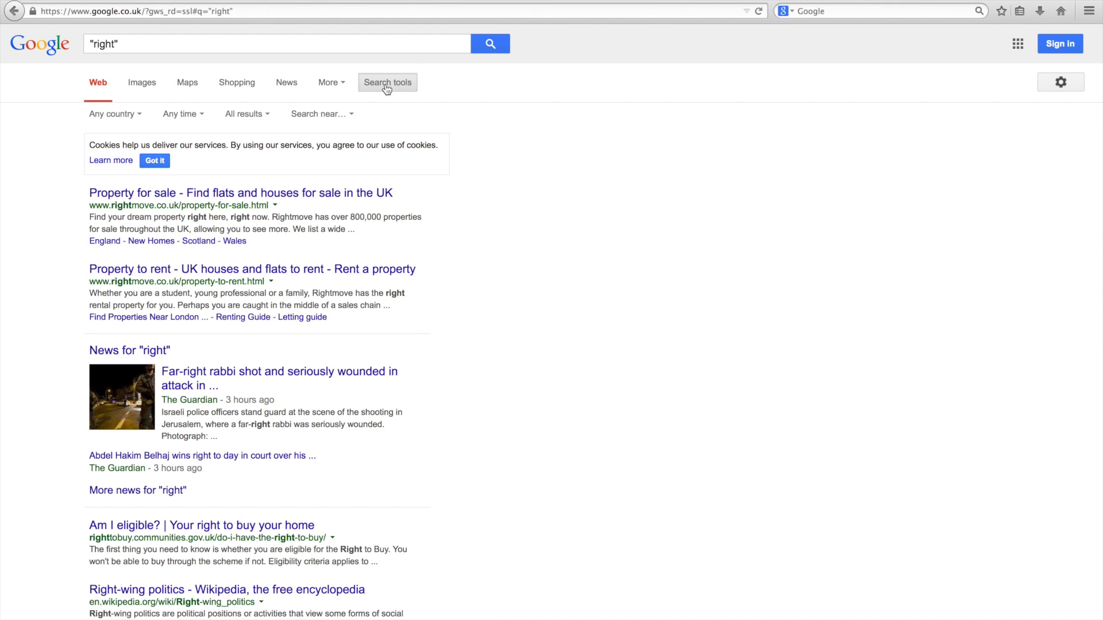
{"action": "left_click", "coordinate": [333, 116]}
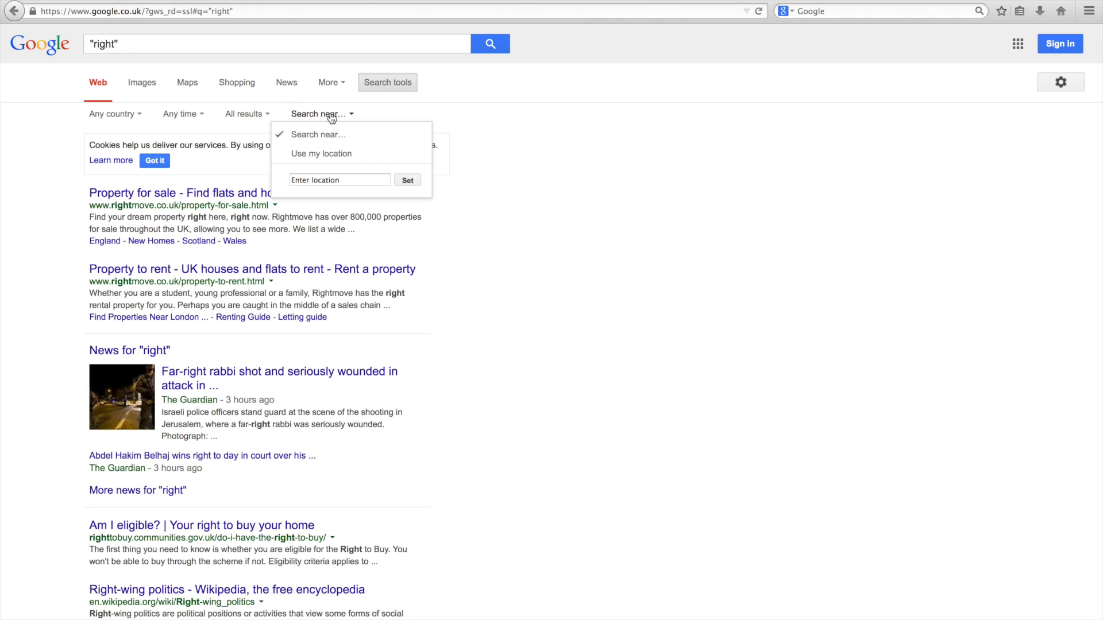
{"action": "left_click", "coordinate": [320, 179]}
{"action": "type", "text": "London"}
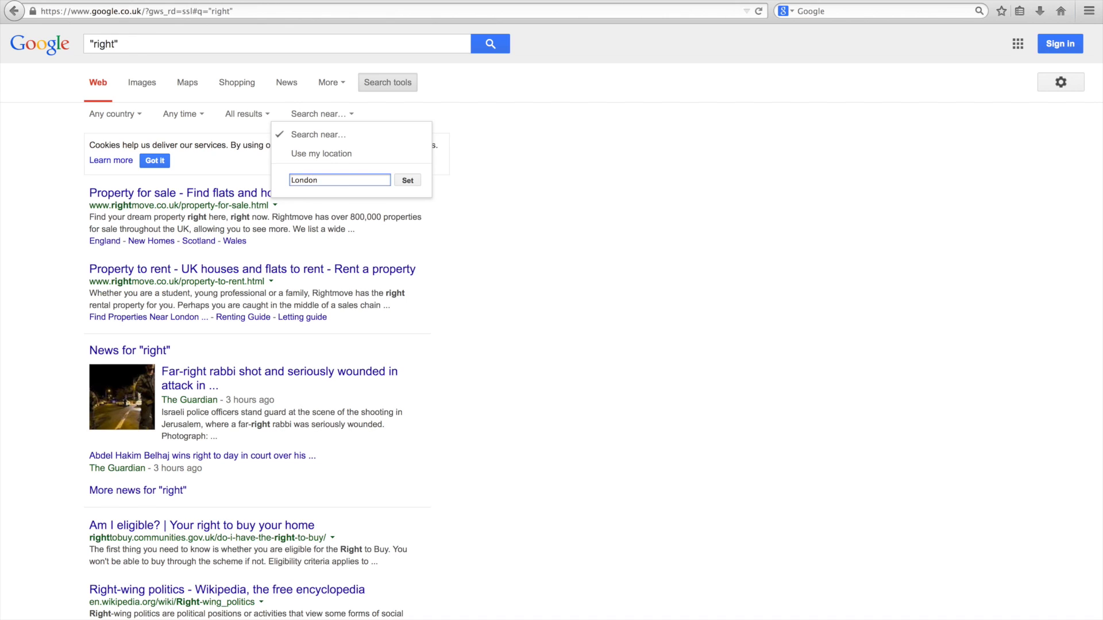
{"action": "key", "text": "Return"}
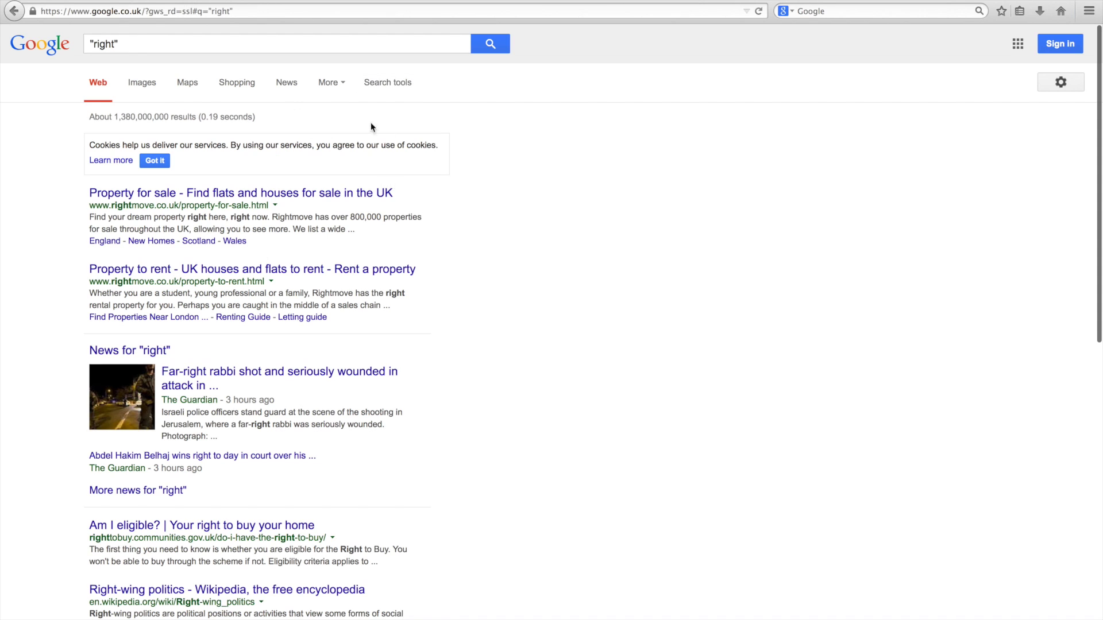
Reopen the location options to confirm London, UK is set.
{"action": "left_click", "coordinate": [383, 80]}
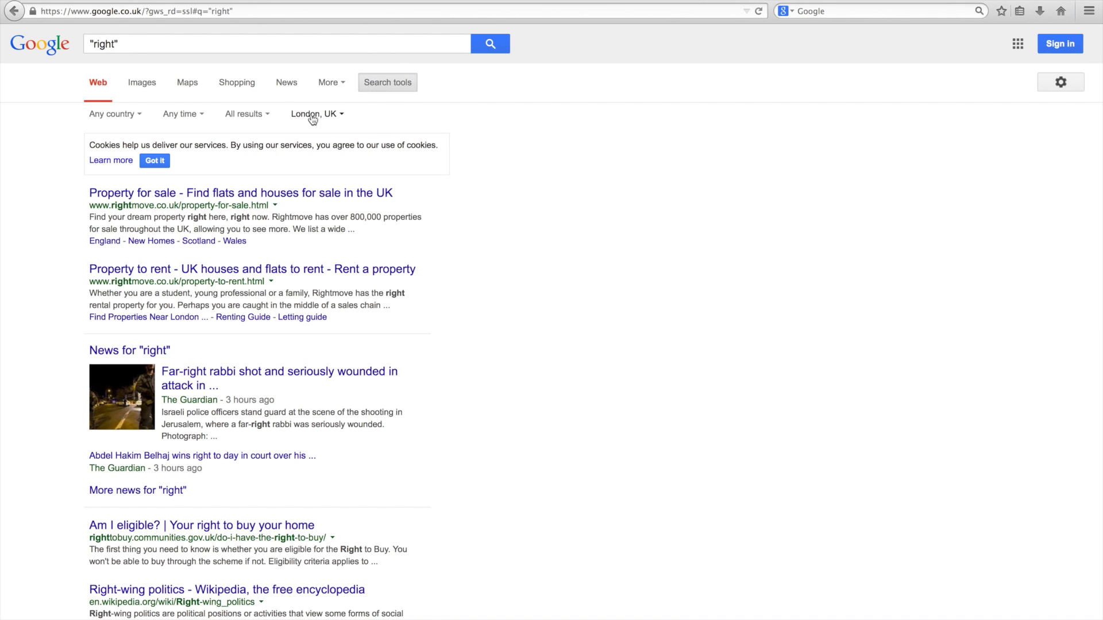
{"action": "left_click", "coordinate": [339, 117]}
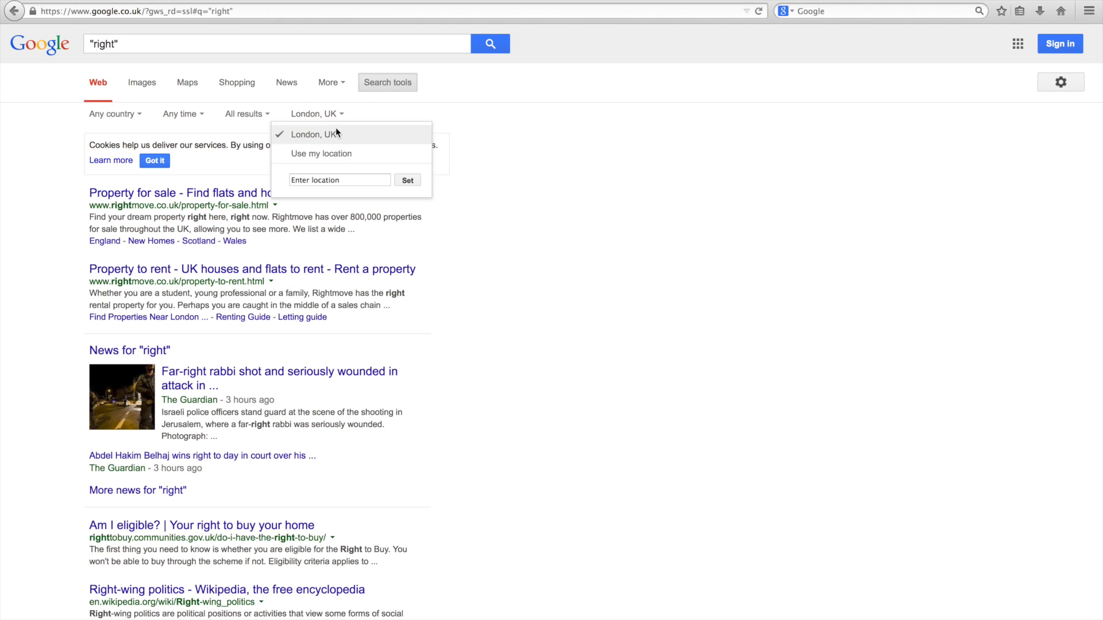
{"action": "left_click", "coordinate": [312, 179]}
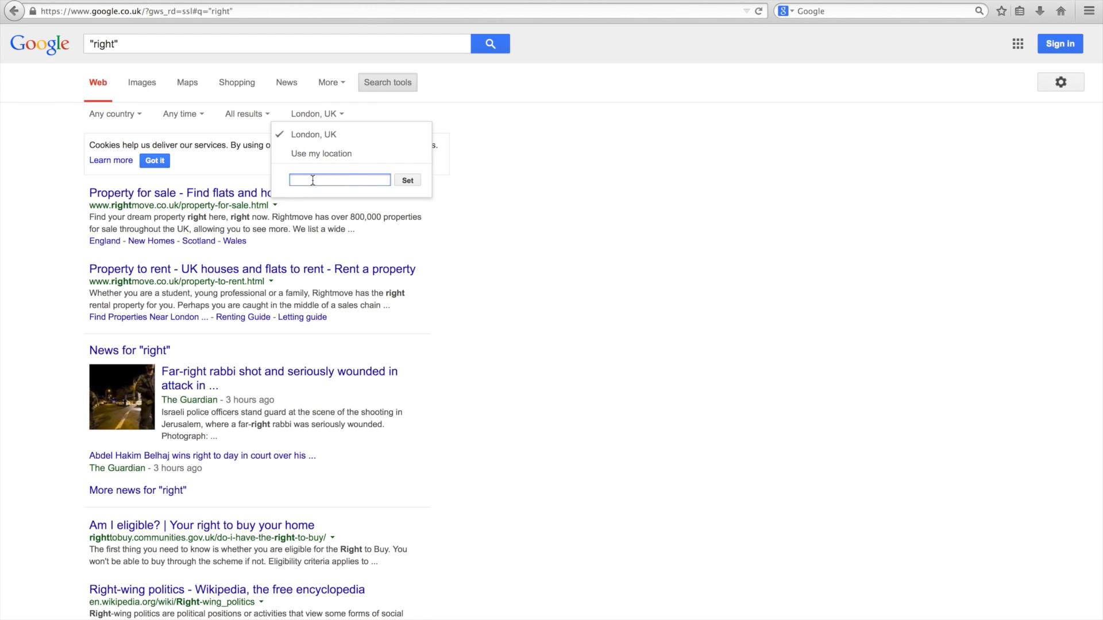
{"action": "type", "text": "UK"}
{"action": "left_click", "coordinate": [408, 180]}
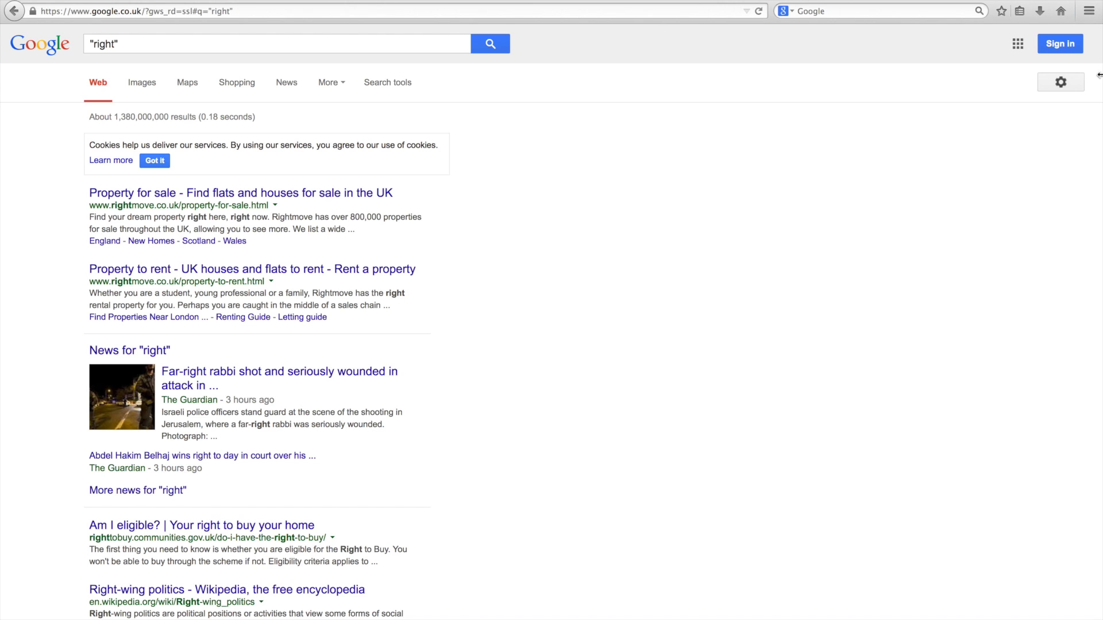
Open Search Settings from the gear menu's Languages entry, then go to Search results.
{"action": "left_click", "coordinate": [1060, 82]}
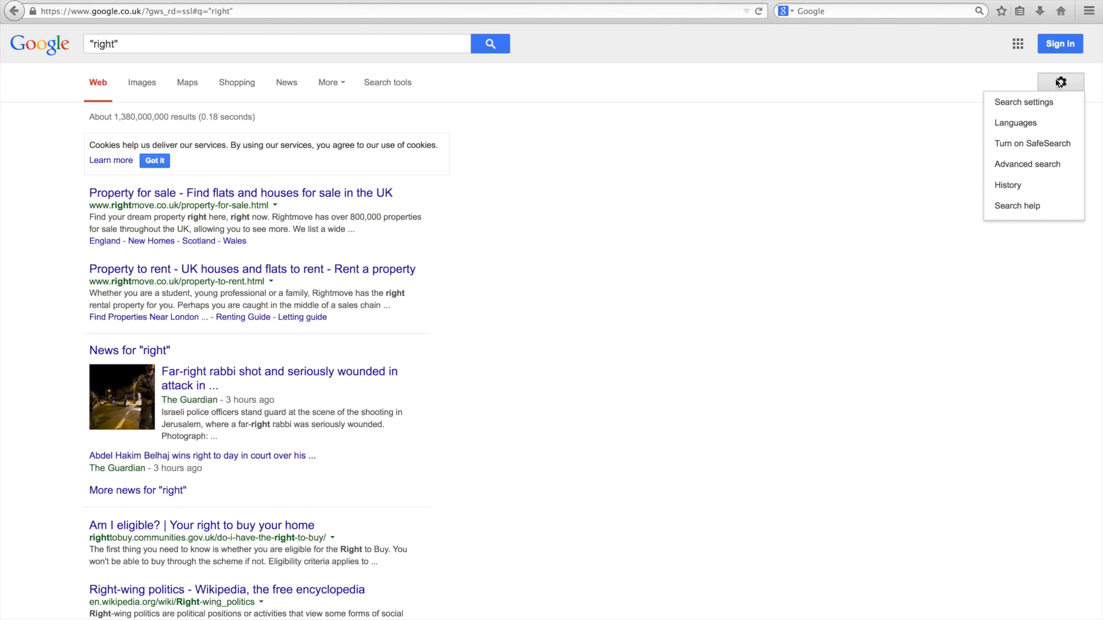
{"action": "left_click", "coordinate": [1015, 123]}
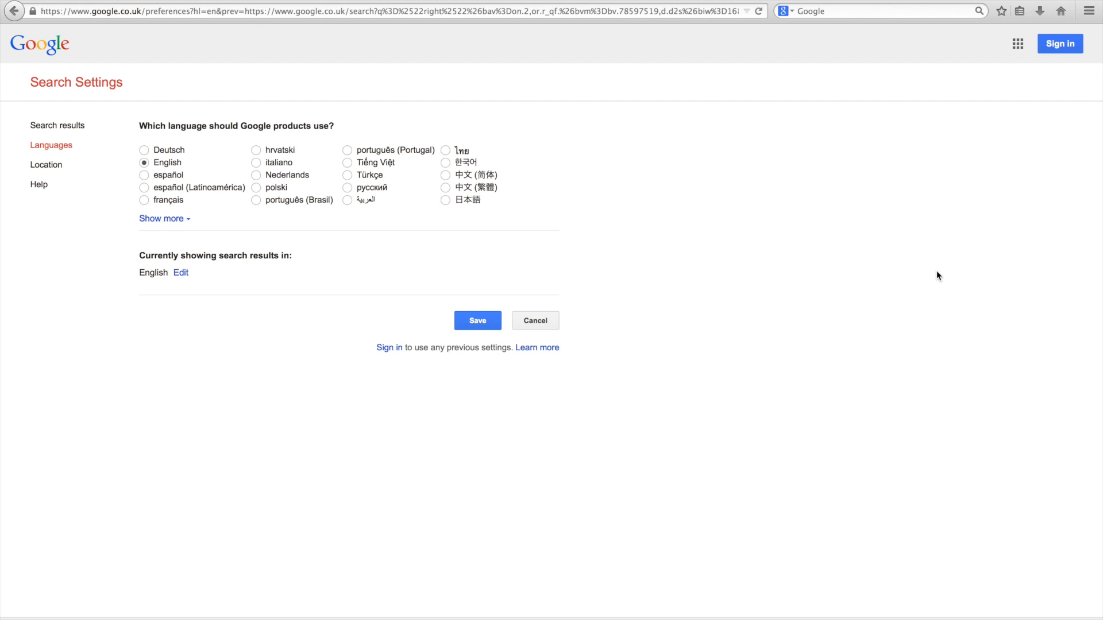
{"action": "left_click", "coordinate": [61, 127]}
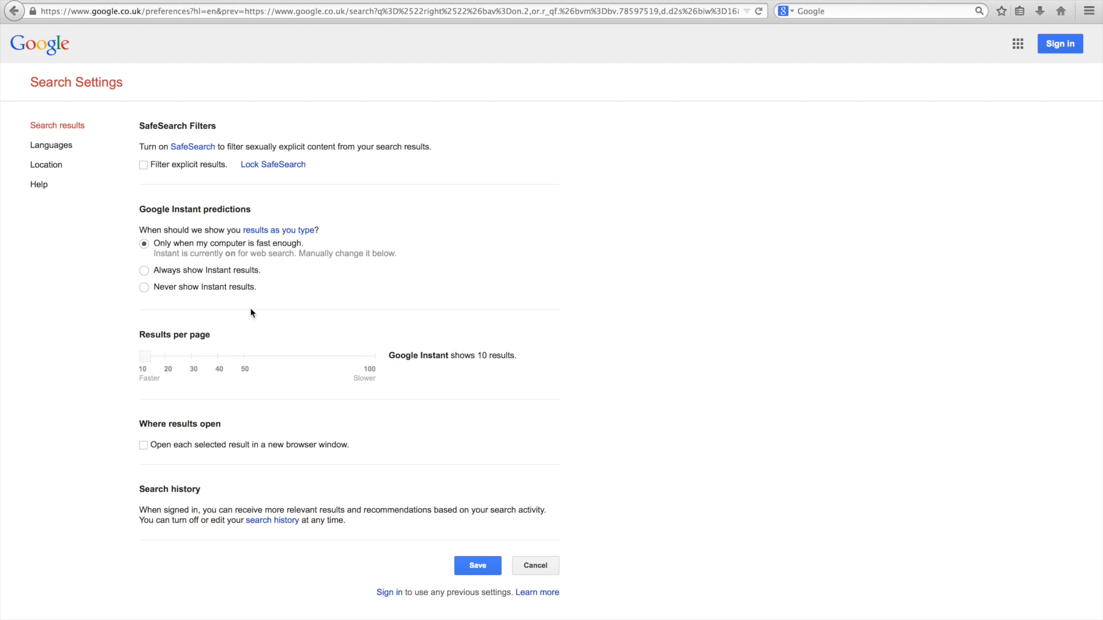
Set Instant results to never and 100 results per page, then save.
{"action": "left_click", "coordinate": [144, 287]}
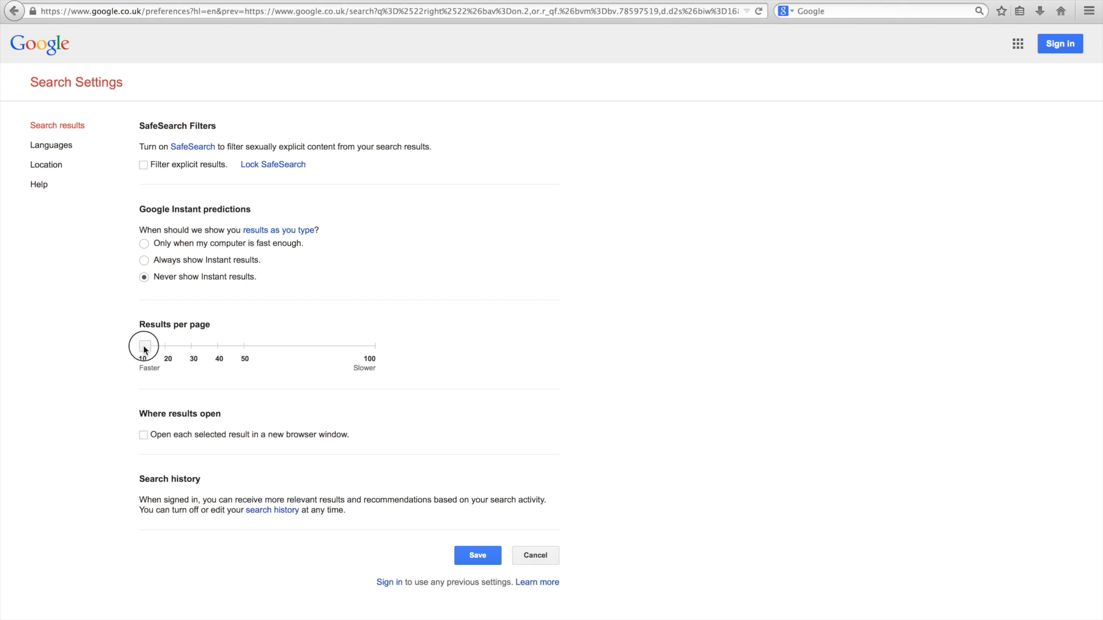
{"action": "left_click_drag", "start_coordinate": [140, 349], "coordinate": [359, 349]}
{"action": "left_click", "coordinate": [480, 555]}
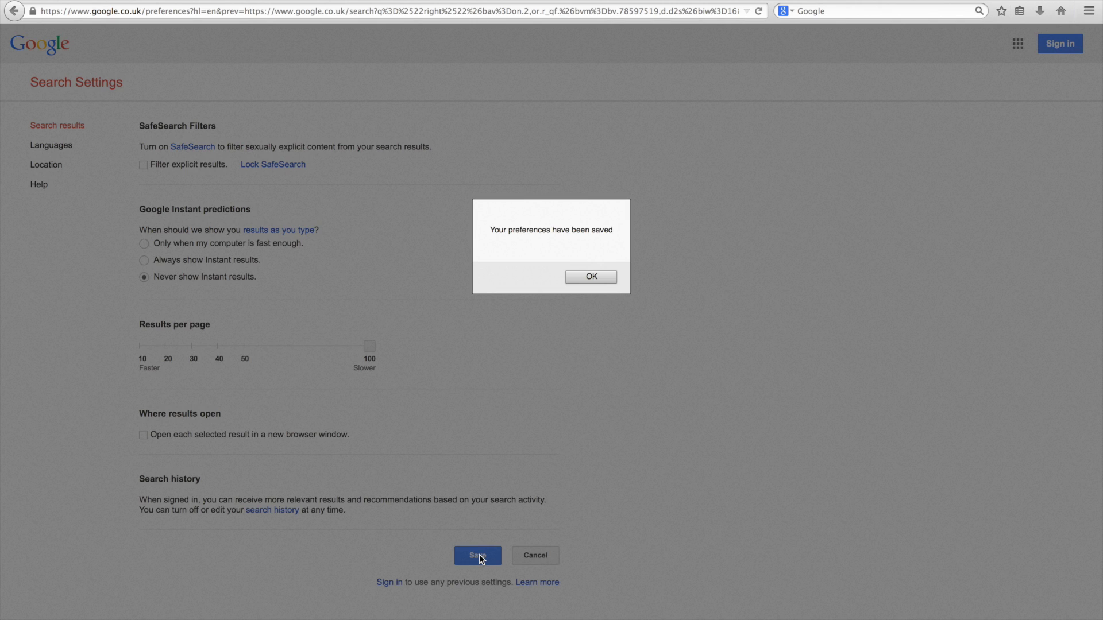
{"action": "left_click", "coordinate": [588, 277]}
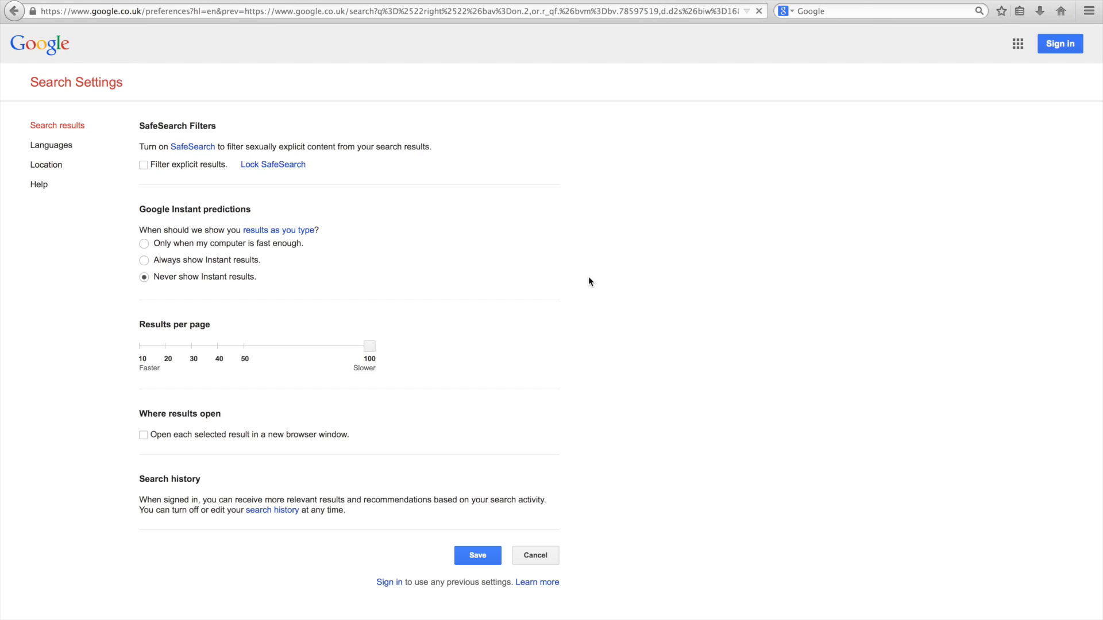